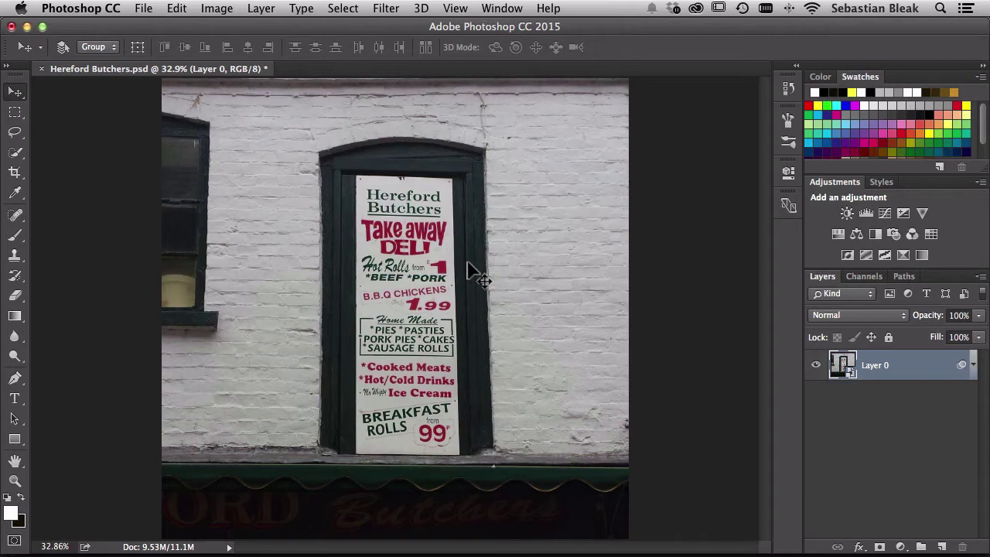
- Switch from the Move tool to the Polygonal Lasso Tool with Shift+L
key("shift")
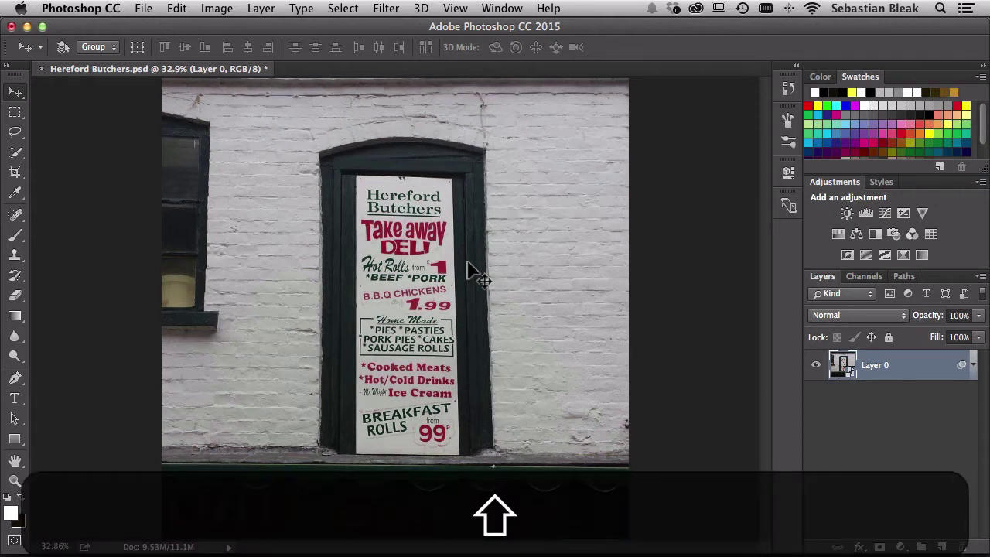
key("shift+l")
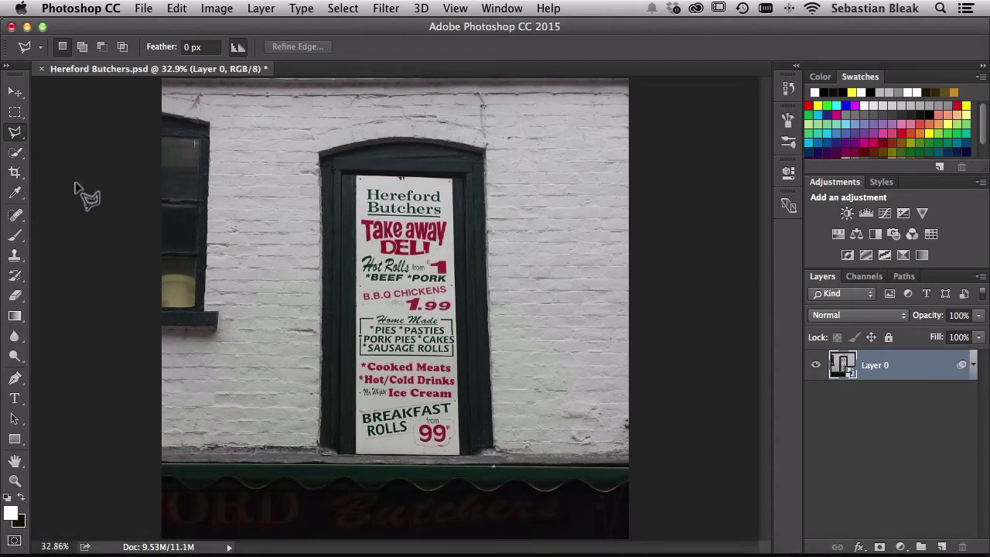
left_click_drag(17, 139, 144, 150)
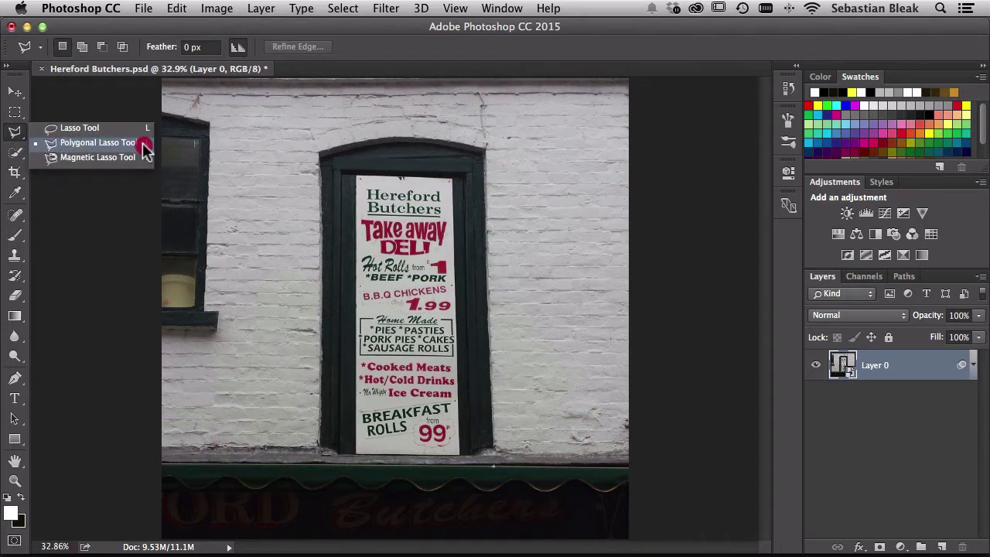
mouse_move(144, 151)
left_mouse_down()
mouse_move(139, 138)
mouse_move(143, 146)
left_mouse_up()
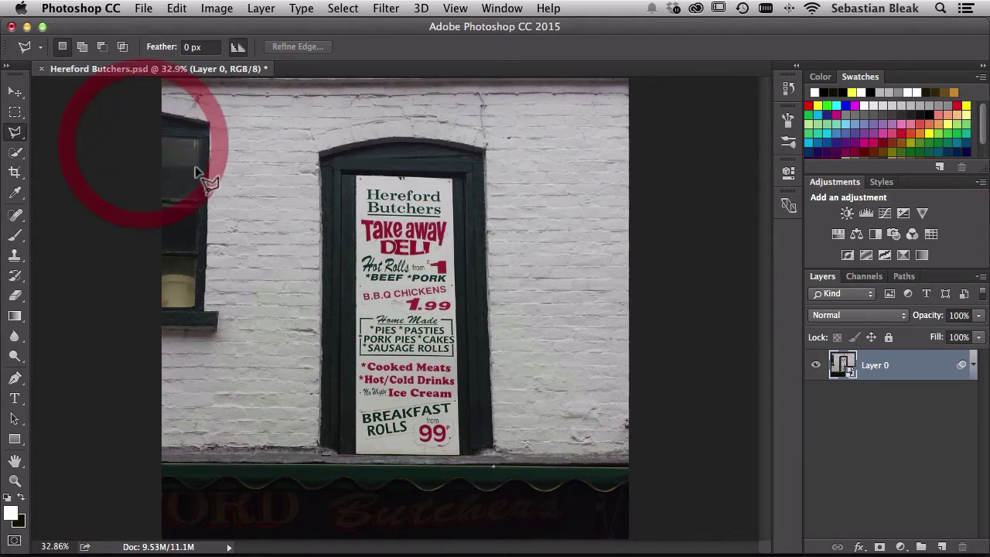
- Outline the white menu sign's corners, removing one misplaced point, and close the selection
left_click(357, 178)
left_click(451, 182)
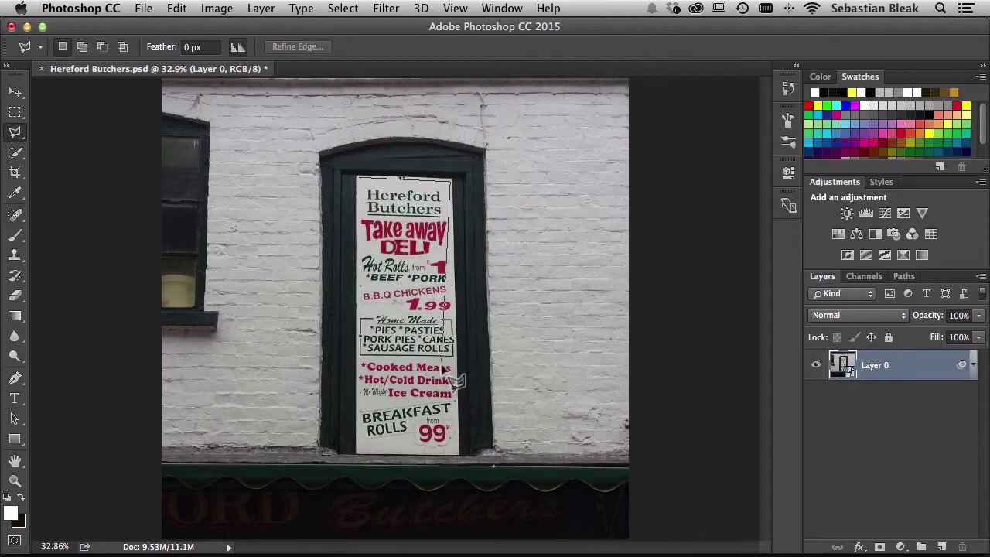
left_click(468, 455)
key("BackSpace")
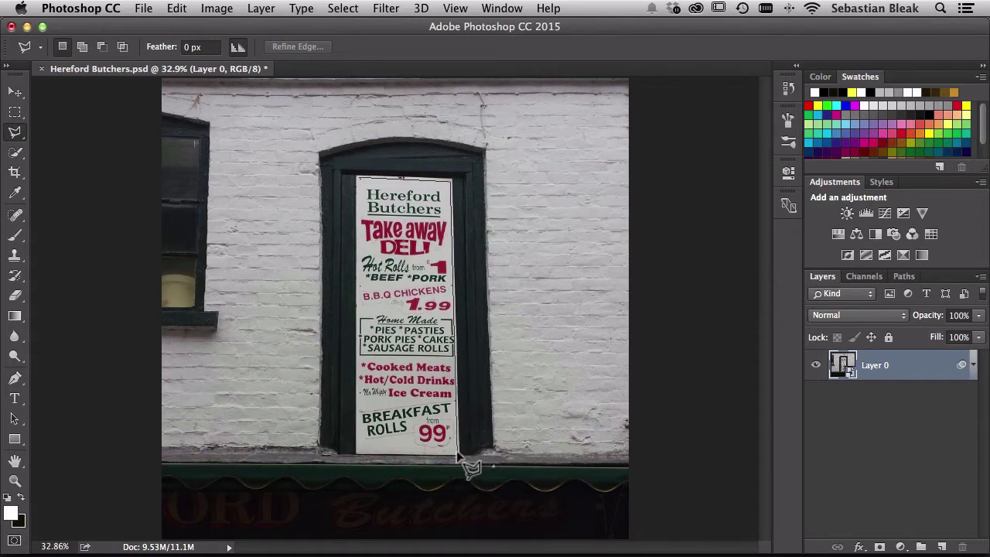
left_click(456, 453)
key("Return")
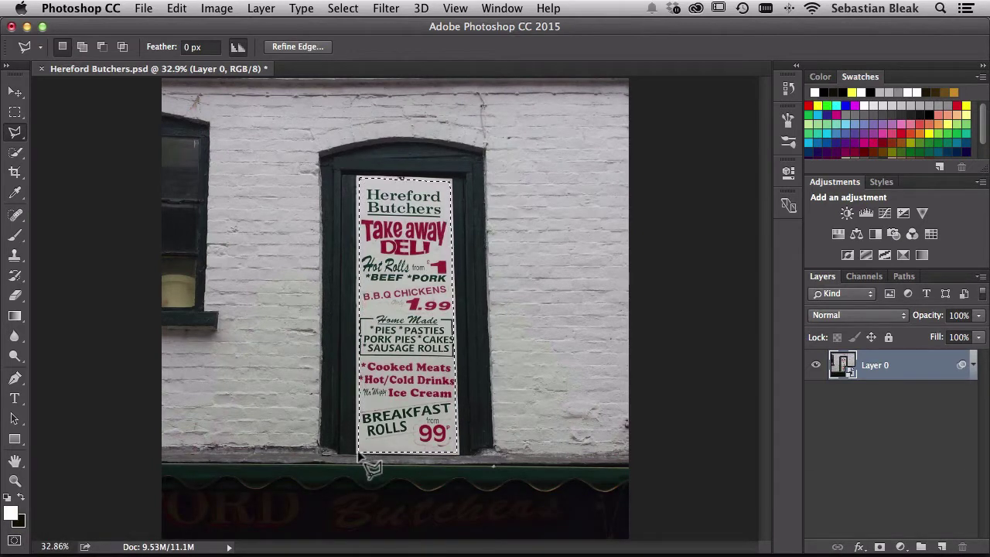
- Copy the selected sign to Layer 1, move it left, then delete Layer 1
key("v")
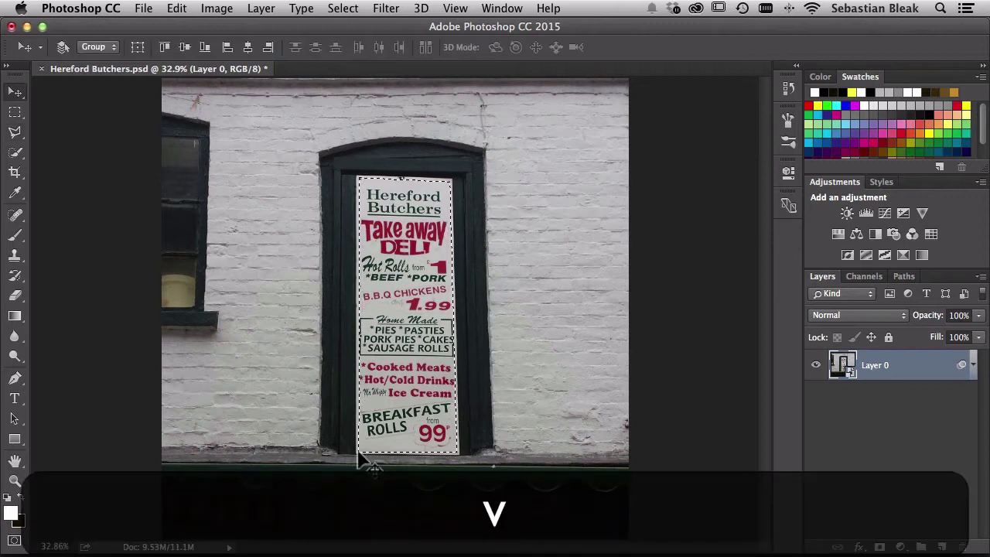
key("super+j")
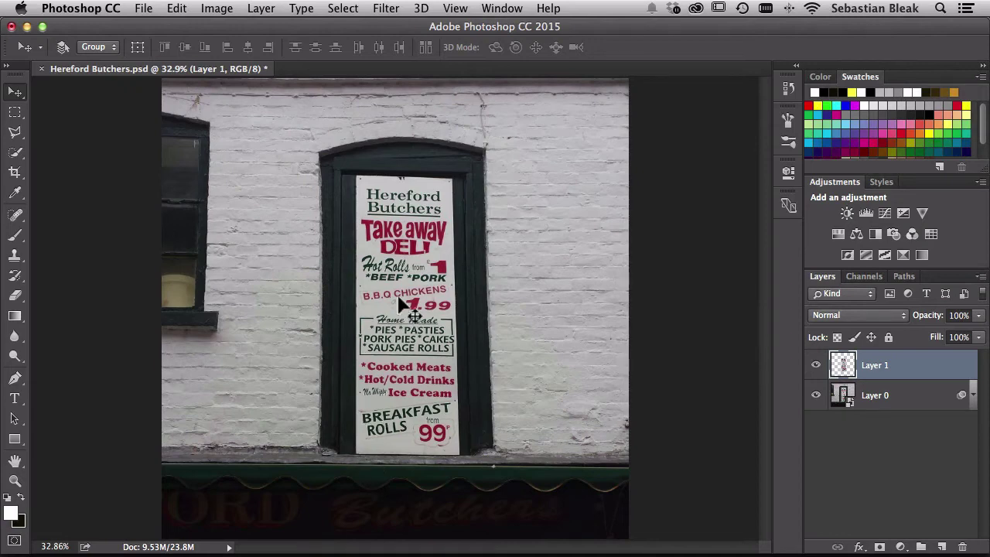
left_click_drag(394, 294, 264, 267)
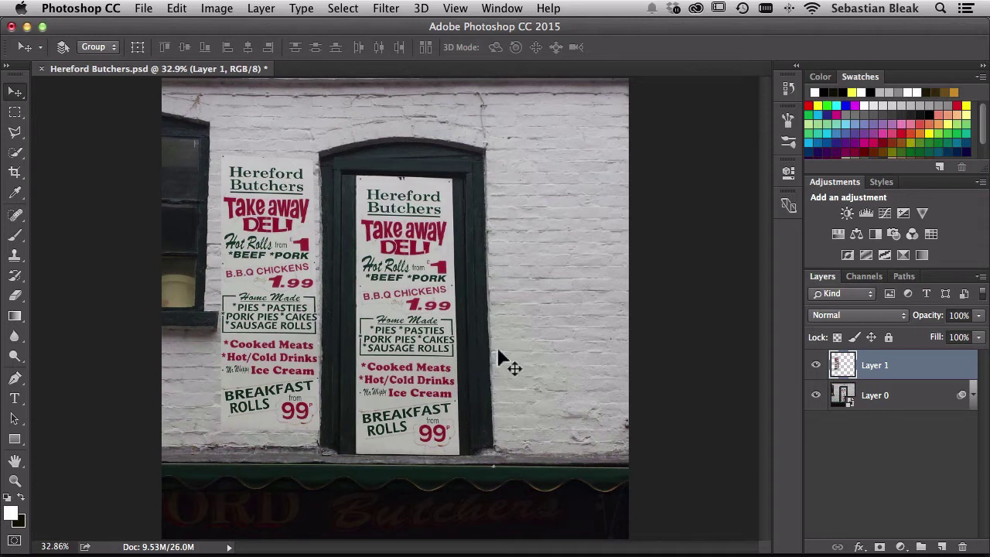
left_click_drag(915, 370, 963, 546)
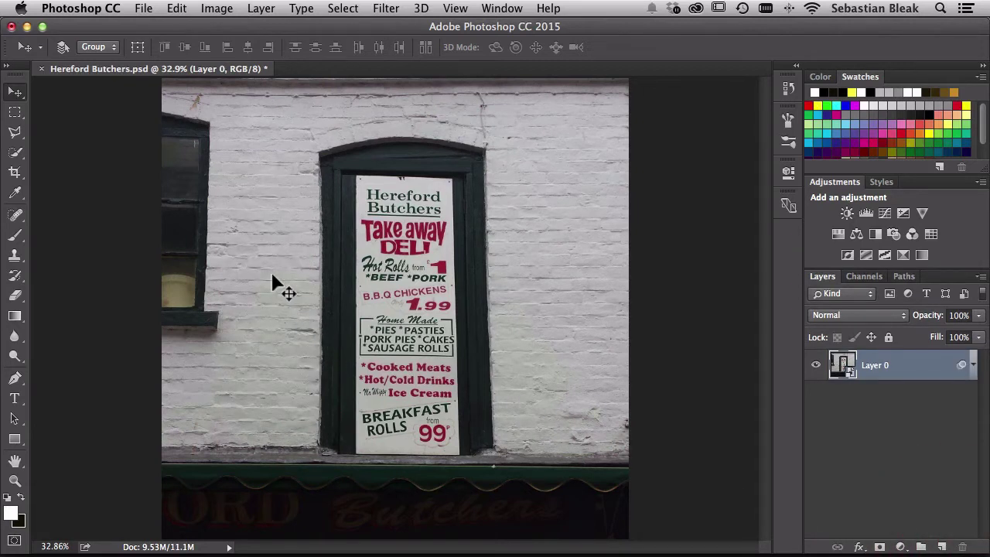
- Select a four-sided patch of brick wall beside the left window with the Polygonal Lasso
key("l")
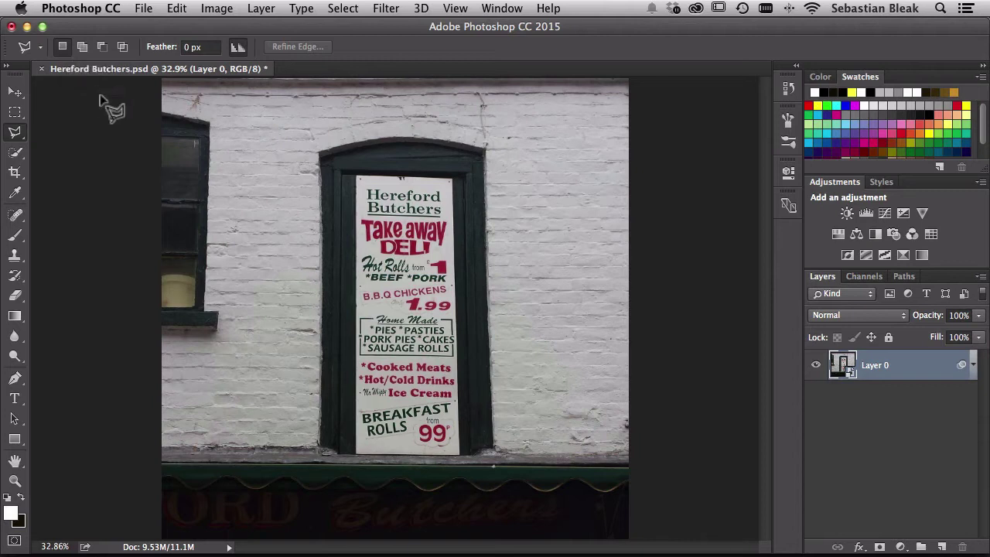
left_click(239, 153)
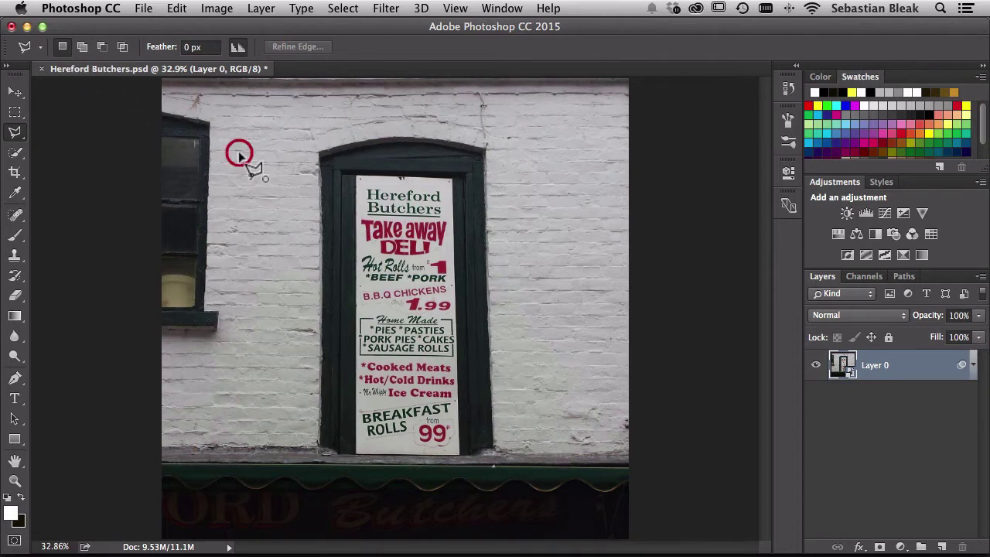
left_click(294, 150)
left_click(295, 217)
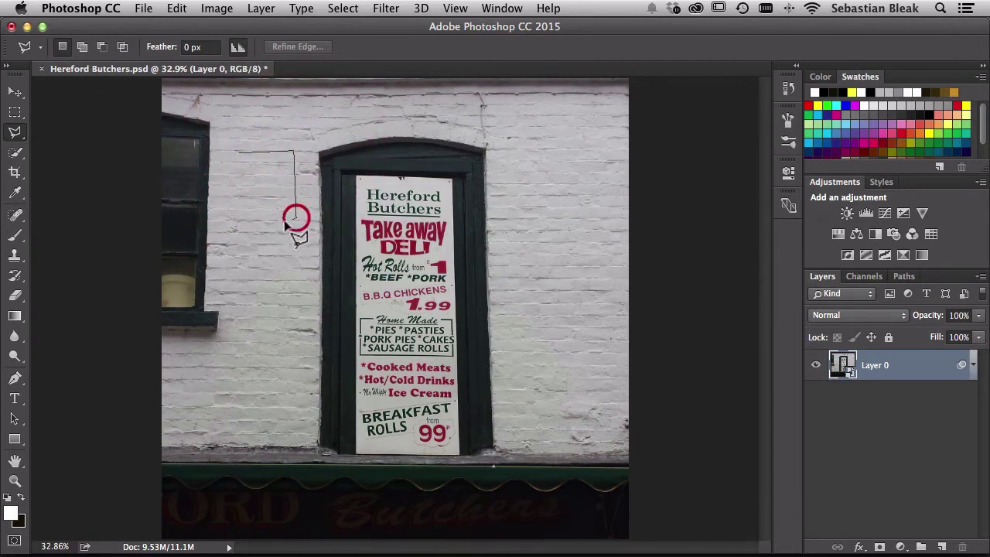
left_click(234, 219)
key("Return")
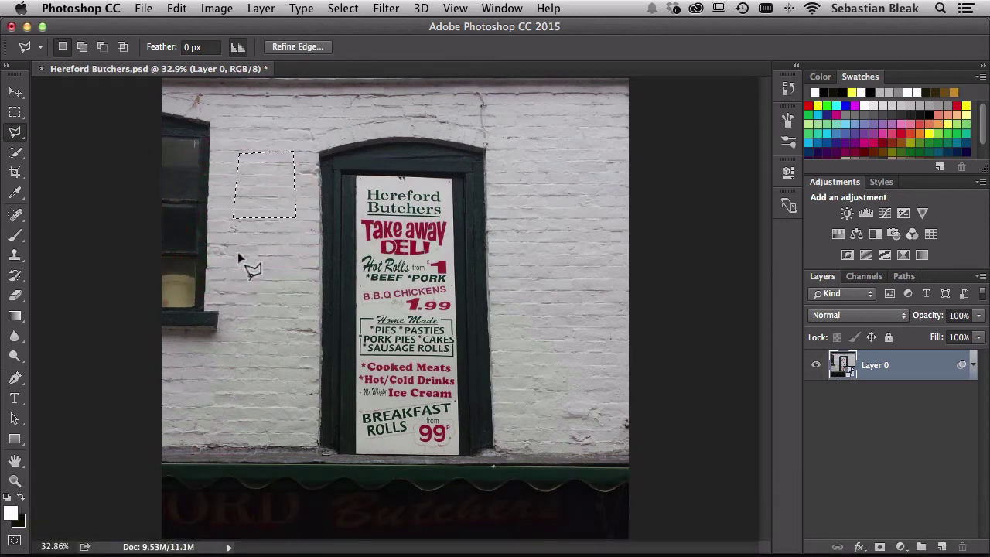
- Replace it with a new four-sided wall patch lower down
left_click(225, 255)
left_click(310, 256)
left_click(302, 335)
left_click(224, 334)
key("Return")
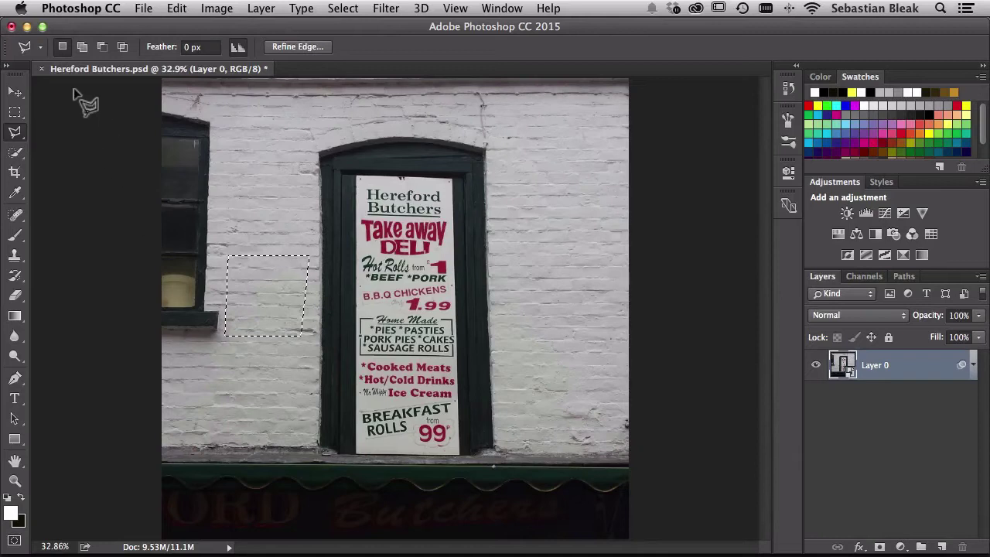
- In Add to Selection mode, outline a four-sided area reaching up toward the frame's top
left_click(81, 47)
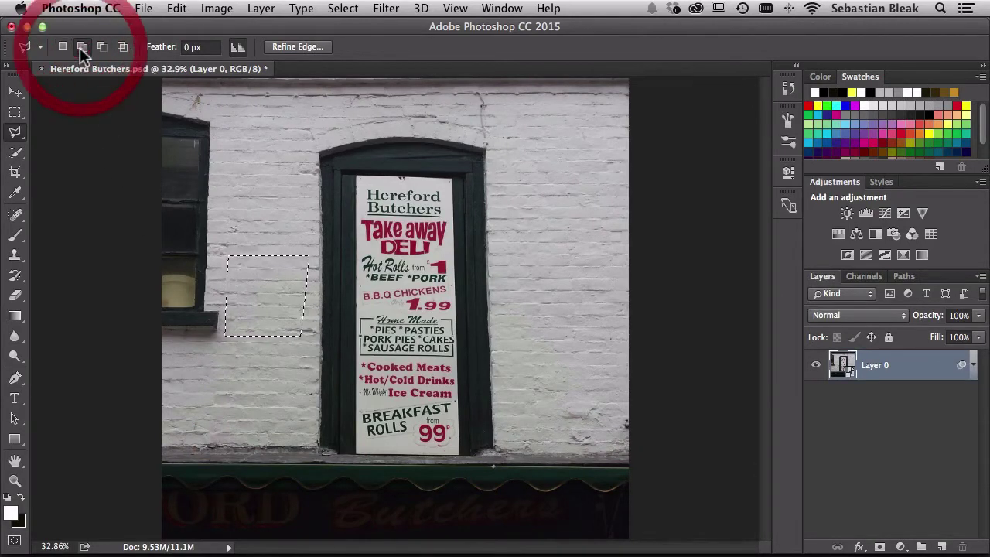
left_click(234, 145)
left_click(235, 289)
left_click(307, 297)
left_click(316, 138)
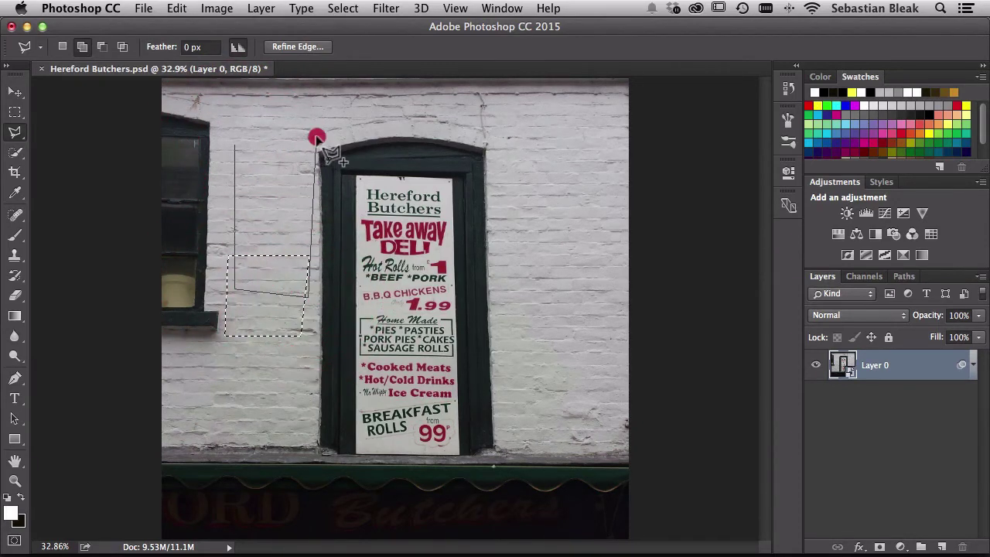
key("Return")
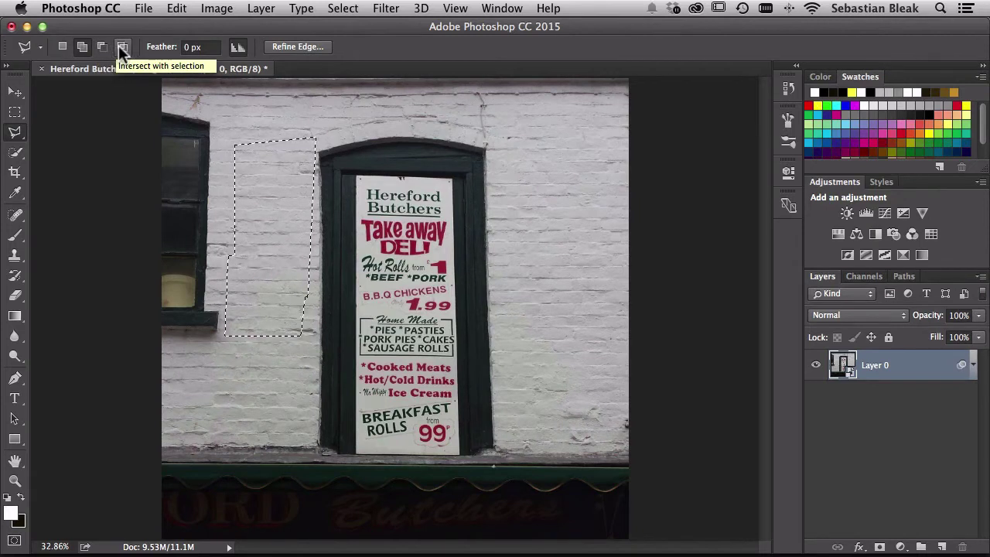
left_click(187, 47)
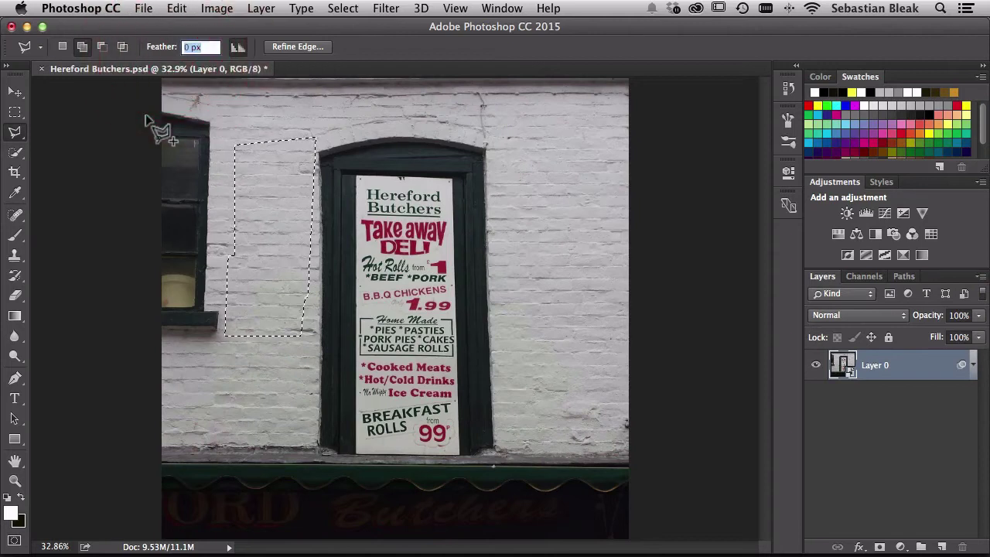
type("5")
key("Return")
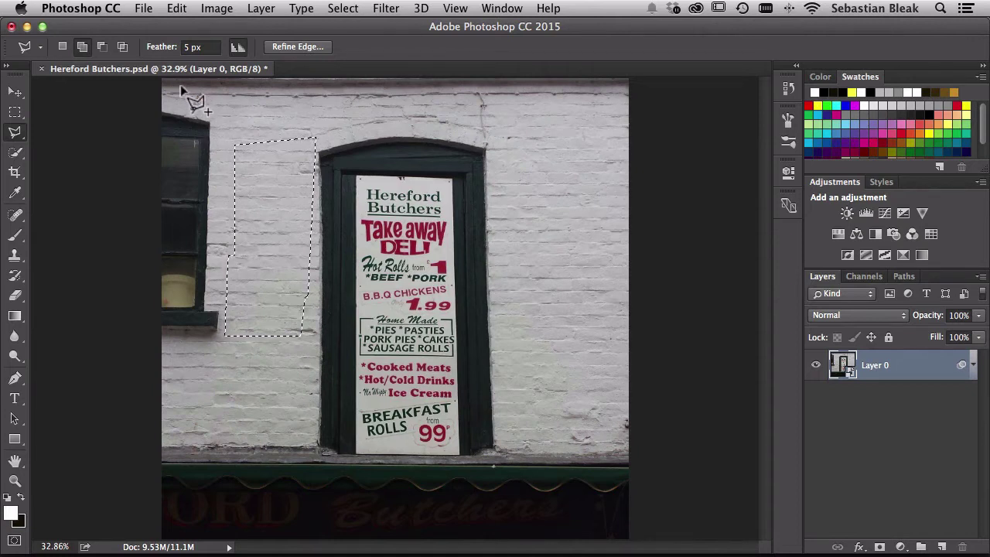
left_click_drag(170, 48, 101, 48)
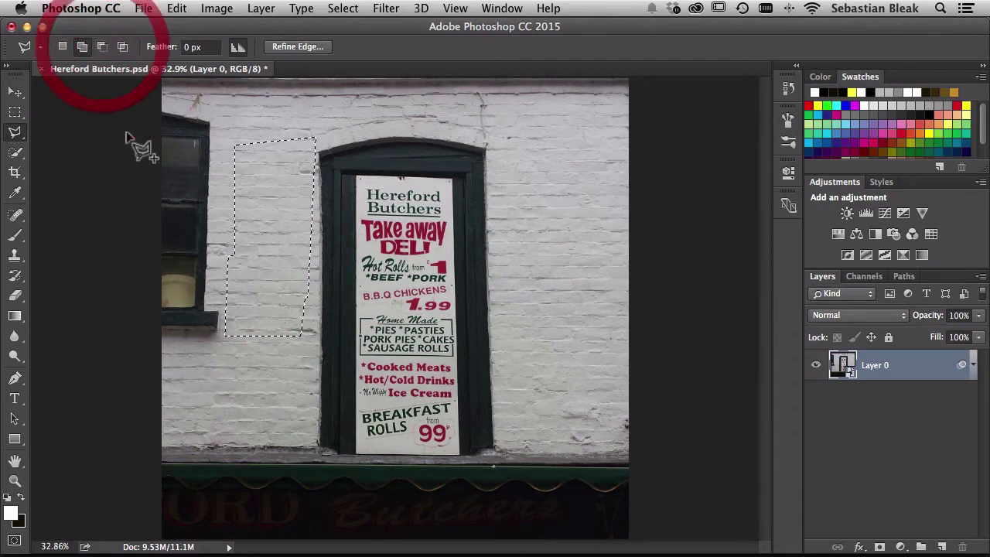
left_click(237, 48)
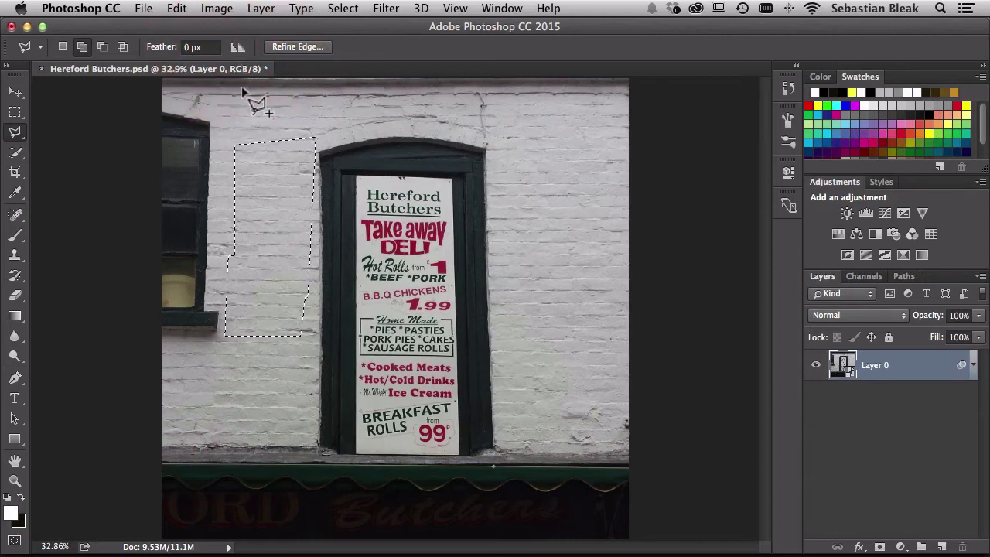
left_click(235, 48)
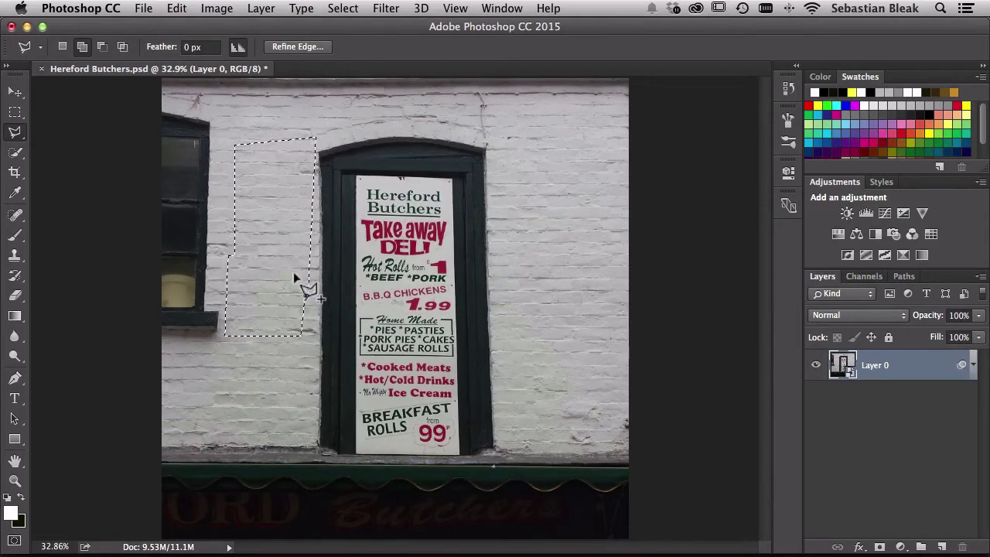
- Open Refine Edge and cancel it, then set the lasso to New Selection mode
left_click(324, 47)
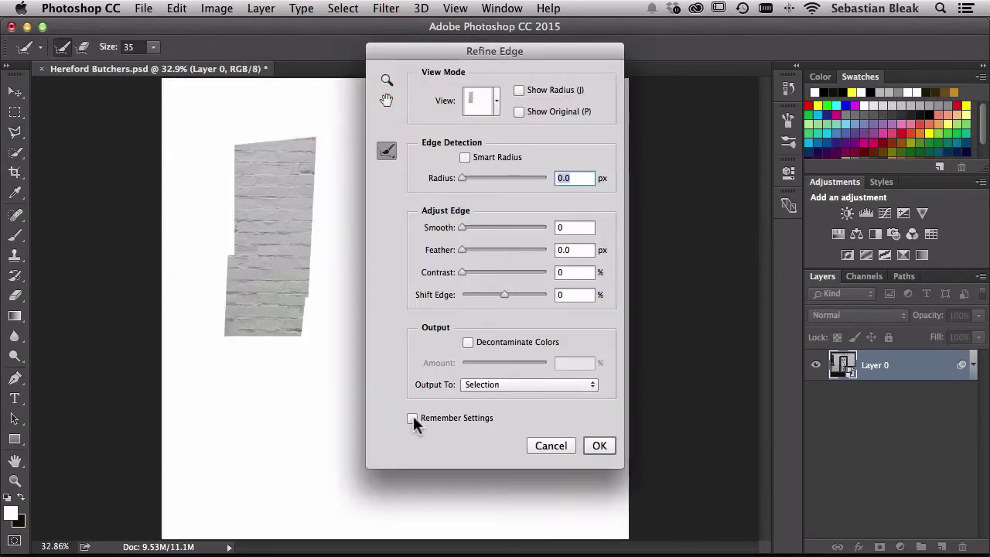
left_click(537, 447)
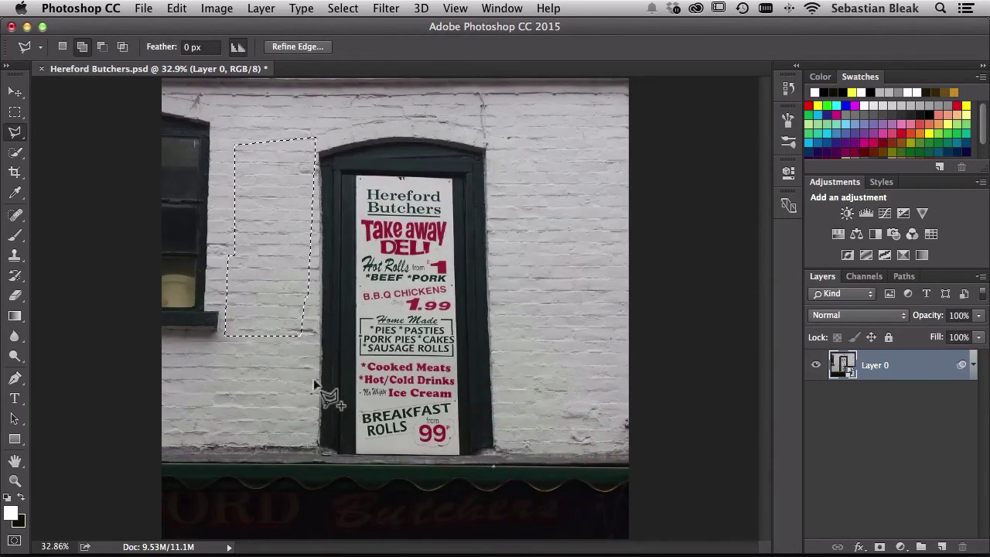
left_click(62, 46)
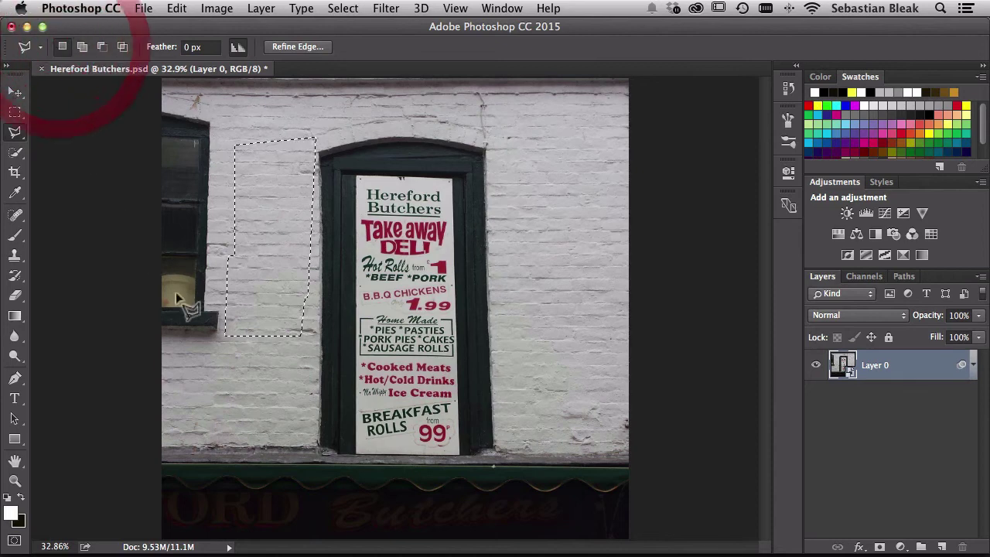
- Deselect, then outline the frame's right side and bottom edge using straight and freehand segments
key("super+d")
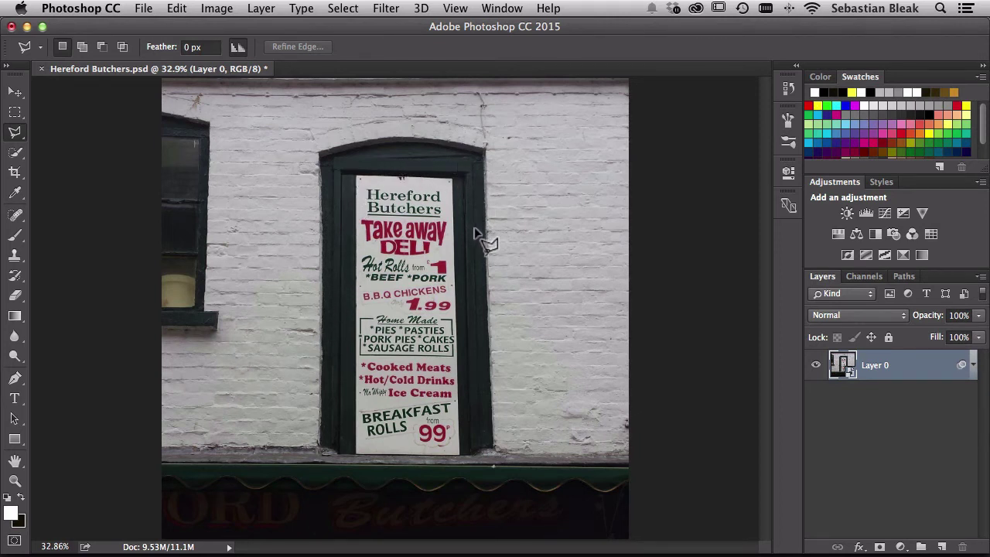
left_click(482, 156)
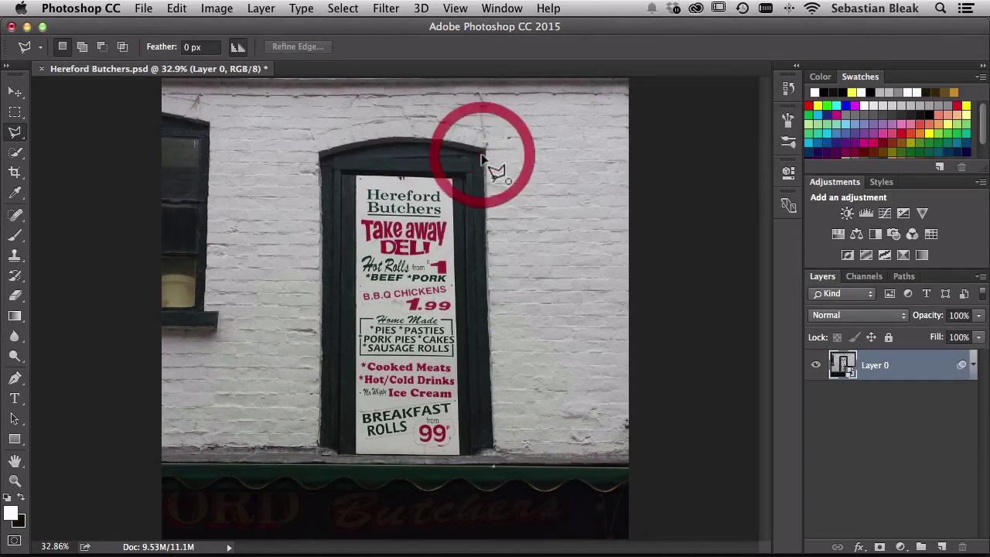
left_click(492, 451)
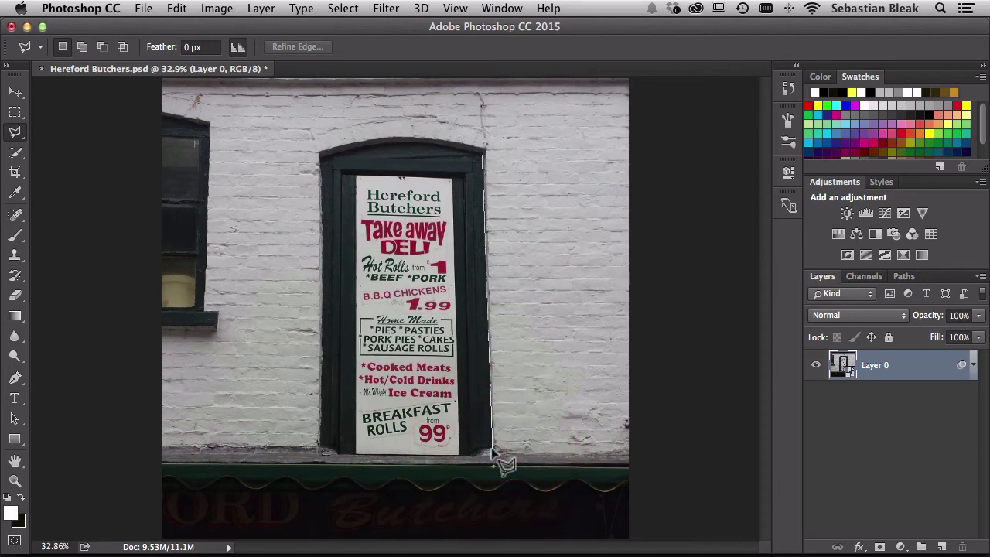
key("alt")
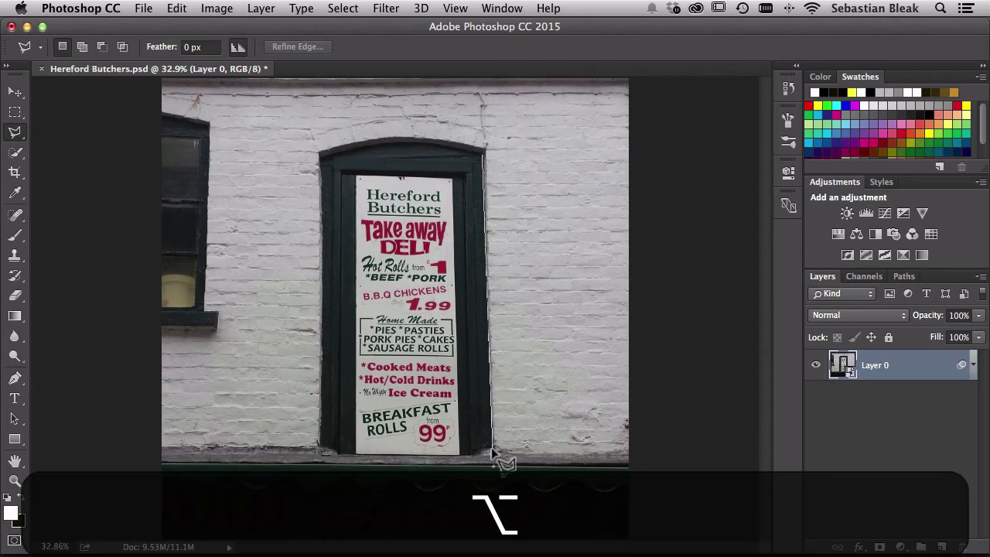
left_click_drag(492, 450, 473, 453)
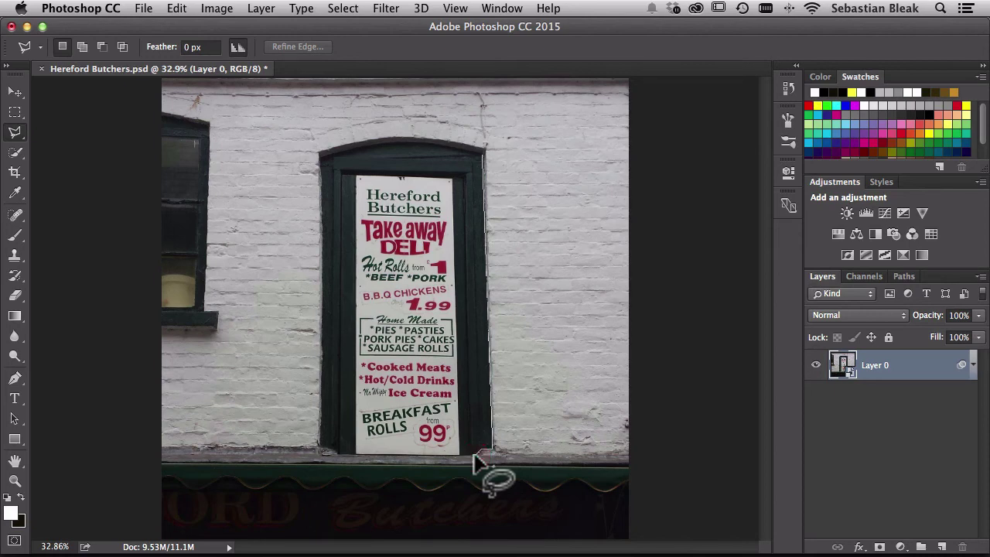
left_click(473, 459)
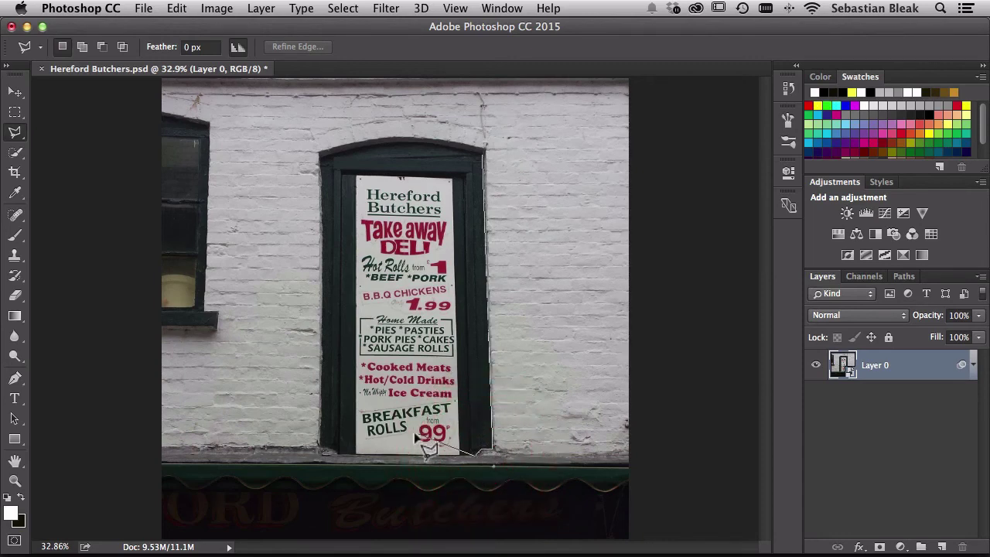
left_click(338, 457)
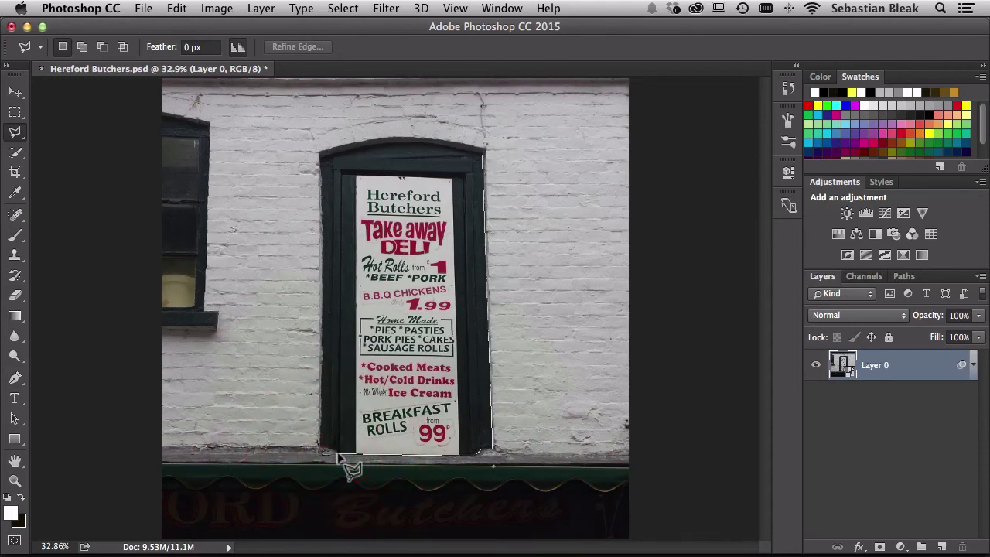
- Trace the bottom-left edge, left side and curved arch freehand to close the frame selection
left_click(338, 456, "alt")
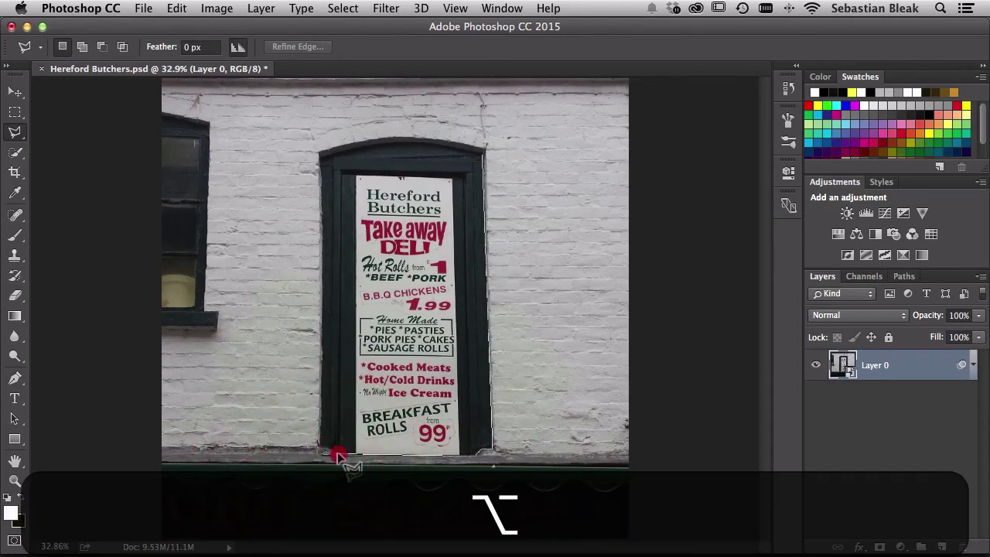
left_click_drag(338, 457, 324, 452)
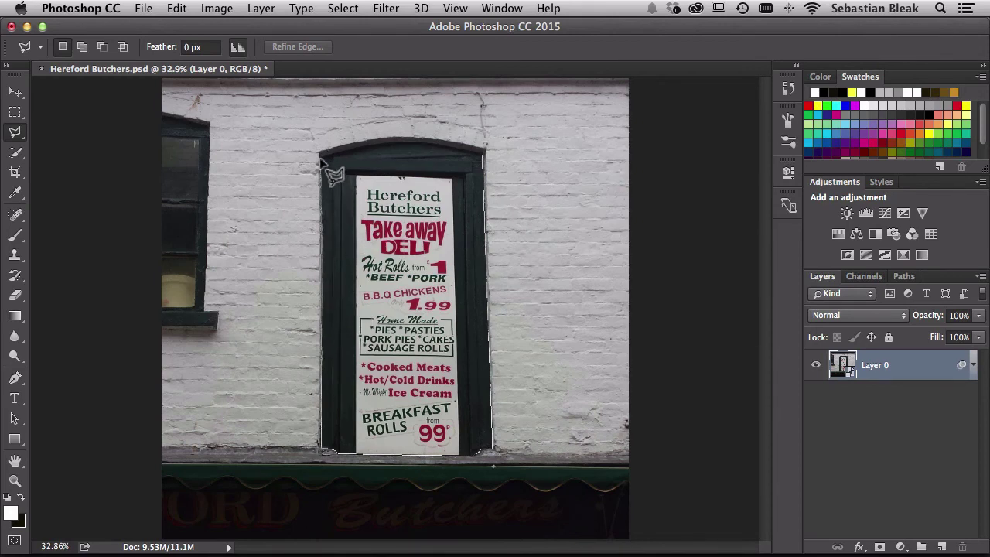
left_click(320, 161)
key("alt")
mouse_move(319, 160)
left_mouse_down()
mouse_move(395, 144)
mouse_move(483, 160)
left_mouse_up()
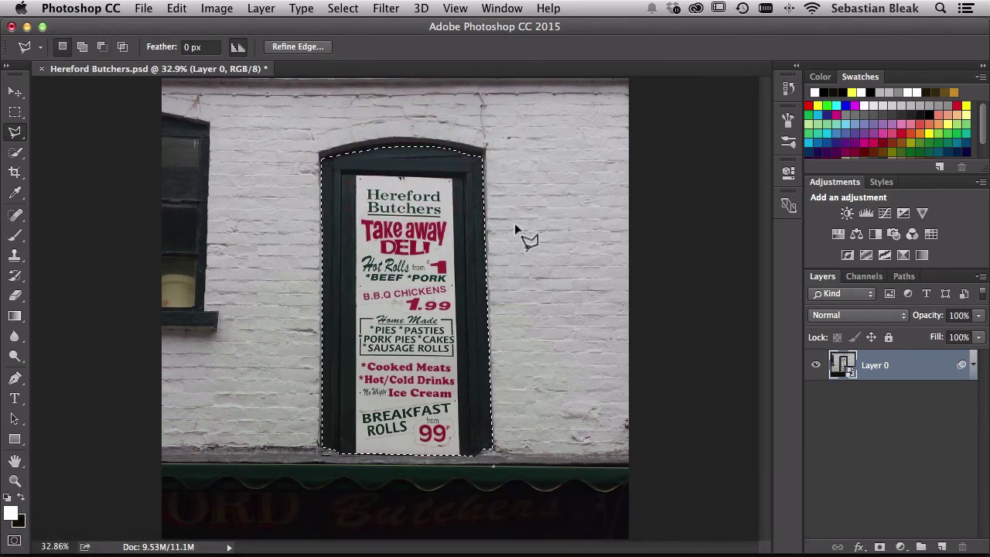